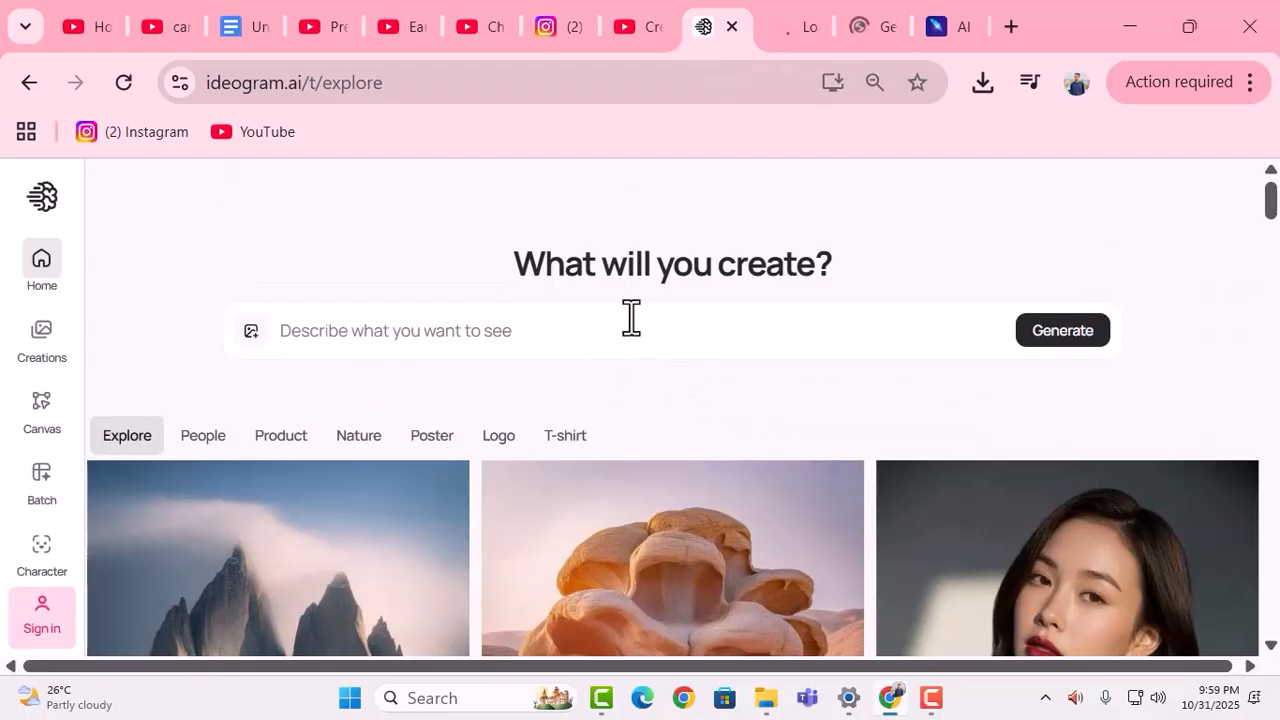
Sign in to Ideogram with the first listed Google account and close the spare login and documentation tabs
click(631, 322)
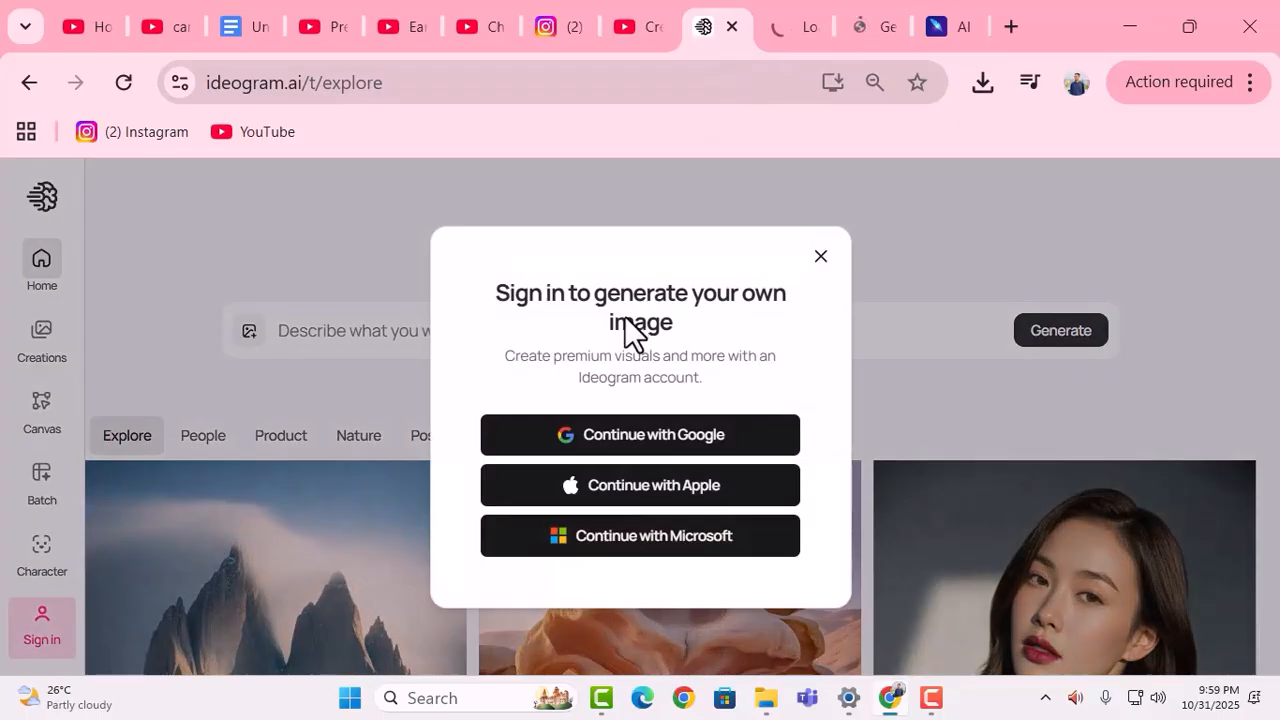
click(821, 258)
click(534, 331)
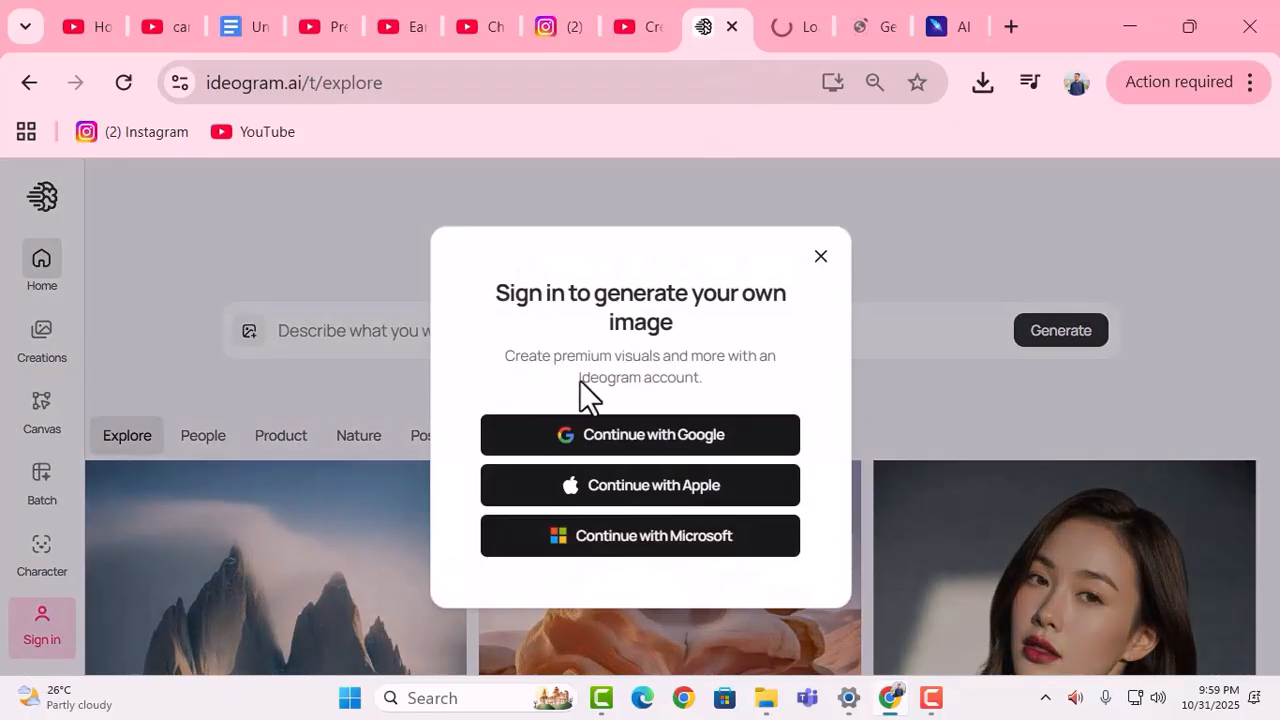
click(645, 440)
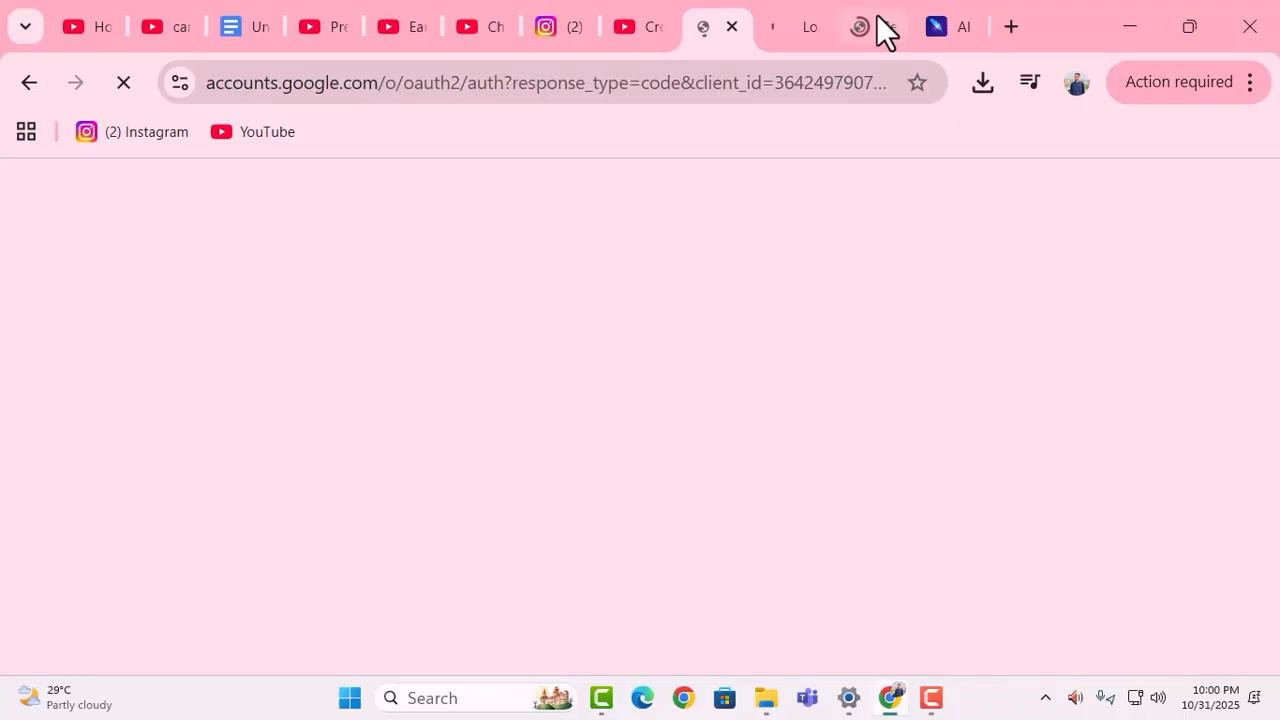
click(791, 27)
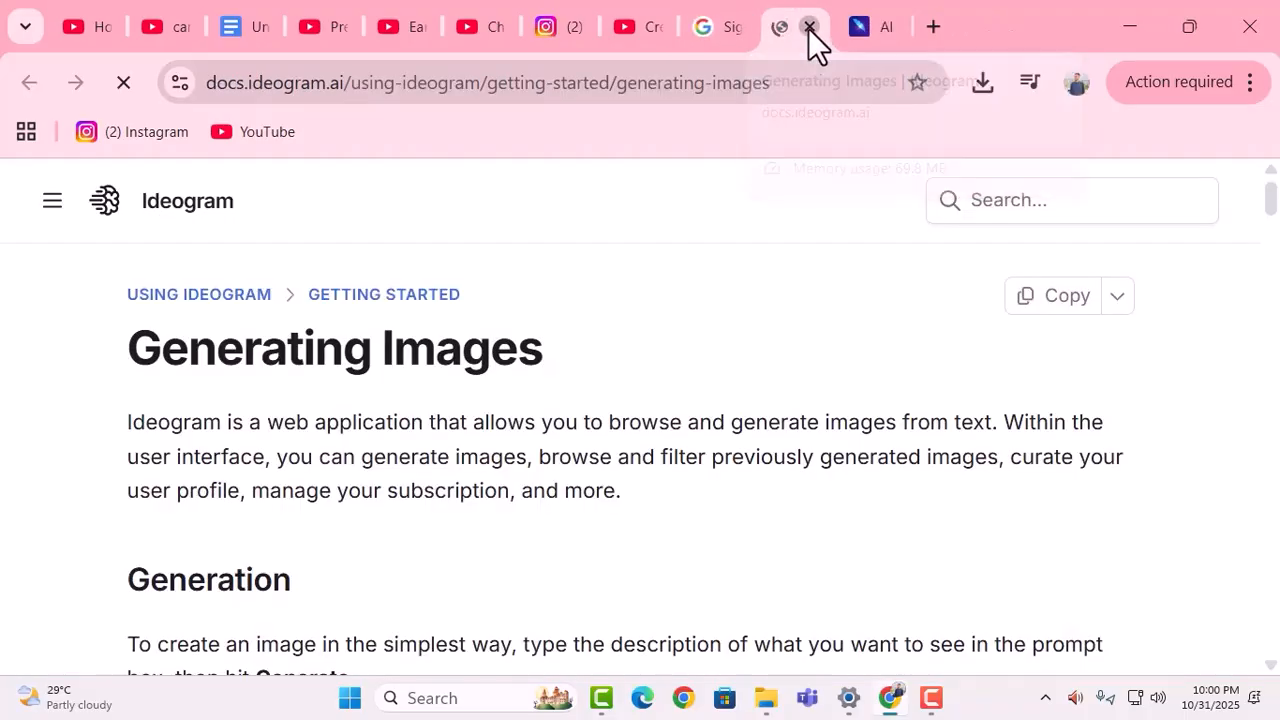
click(810, 27)
click(731, 31)
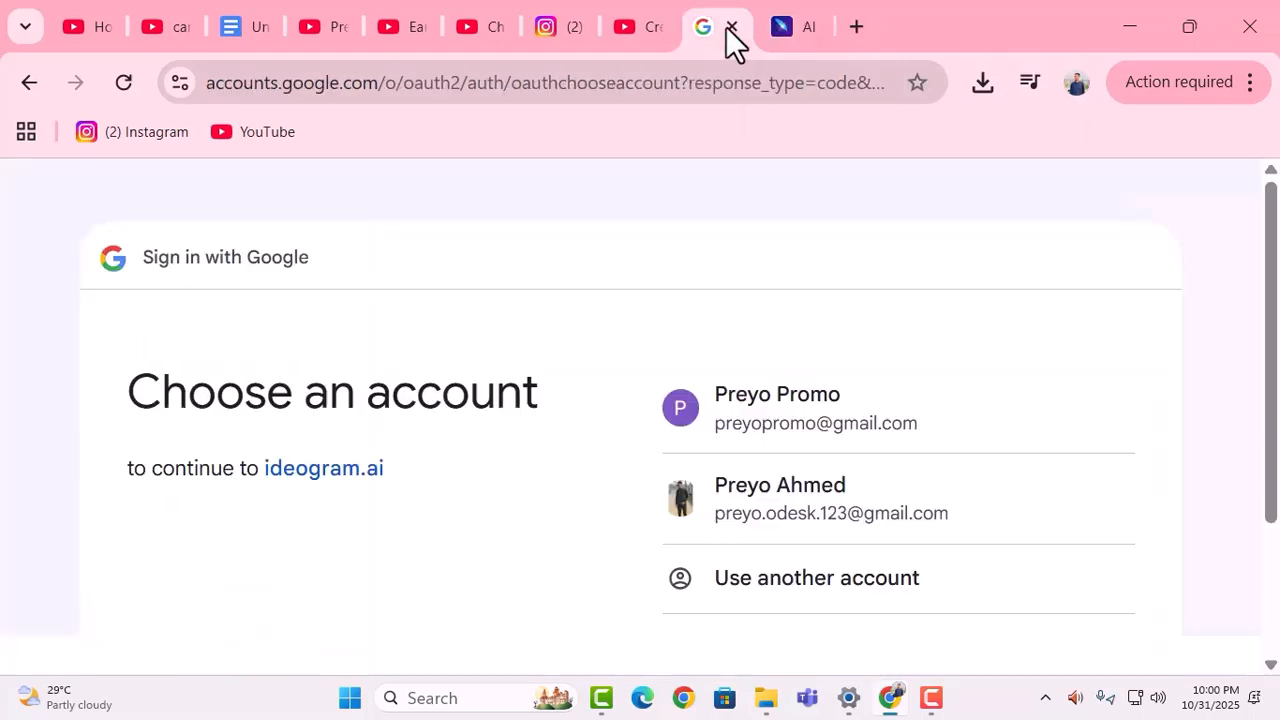
click(808, 412)
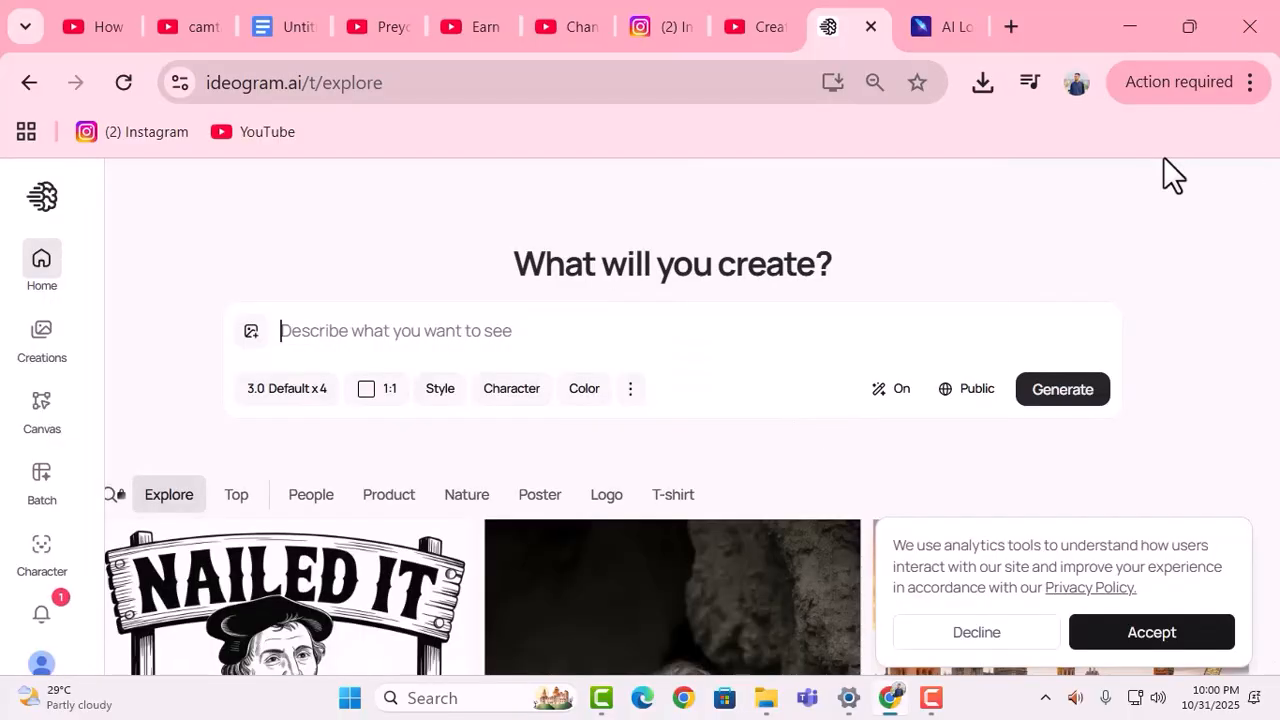
Enter the image prompt "i want to make a logo for my tech youtube channel."
text(i want)
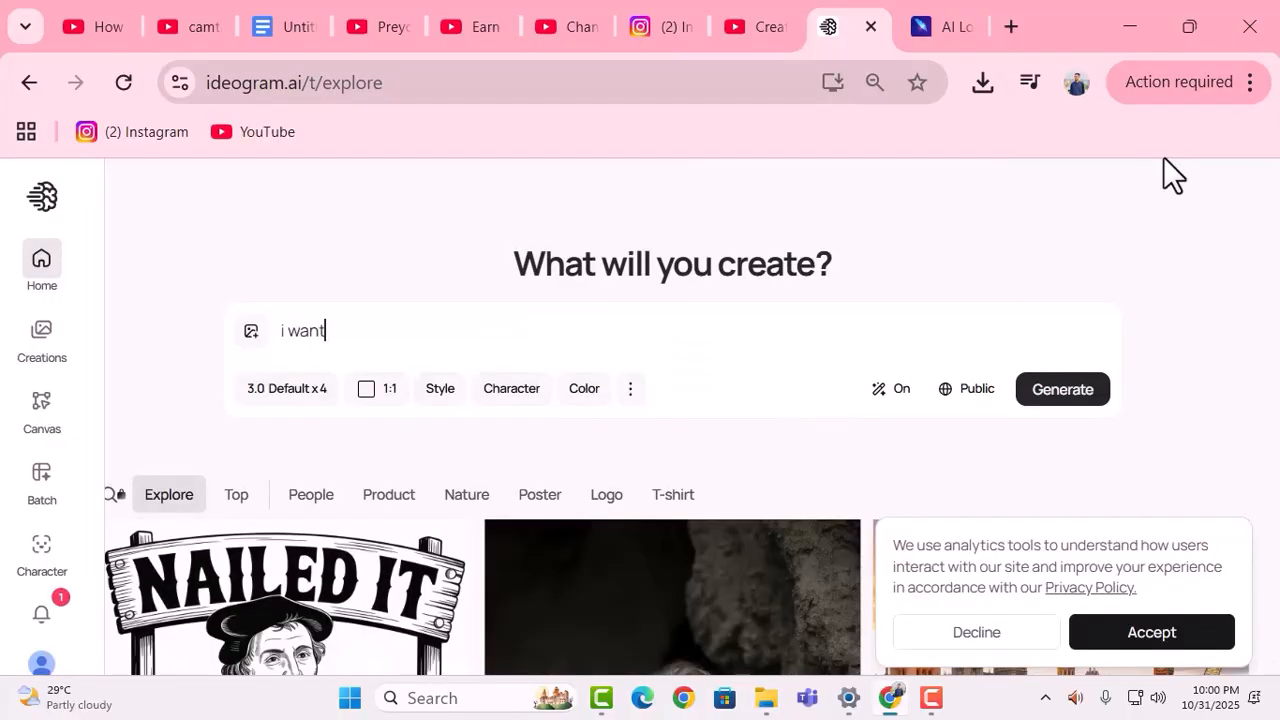
text( to make a logo)
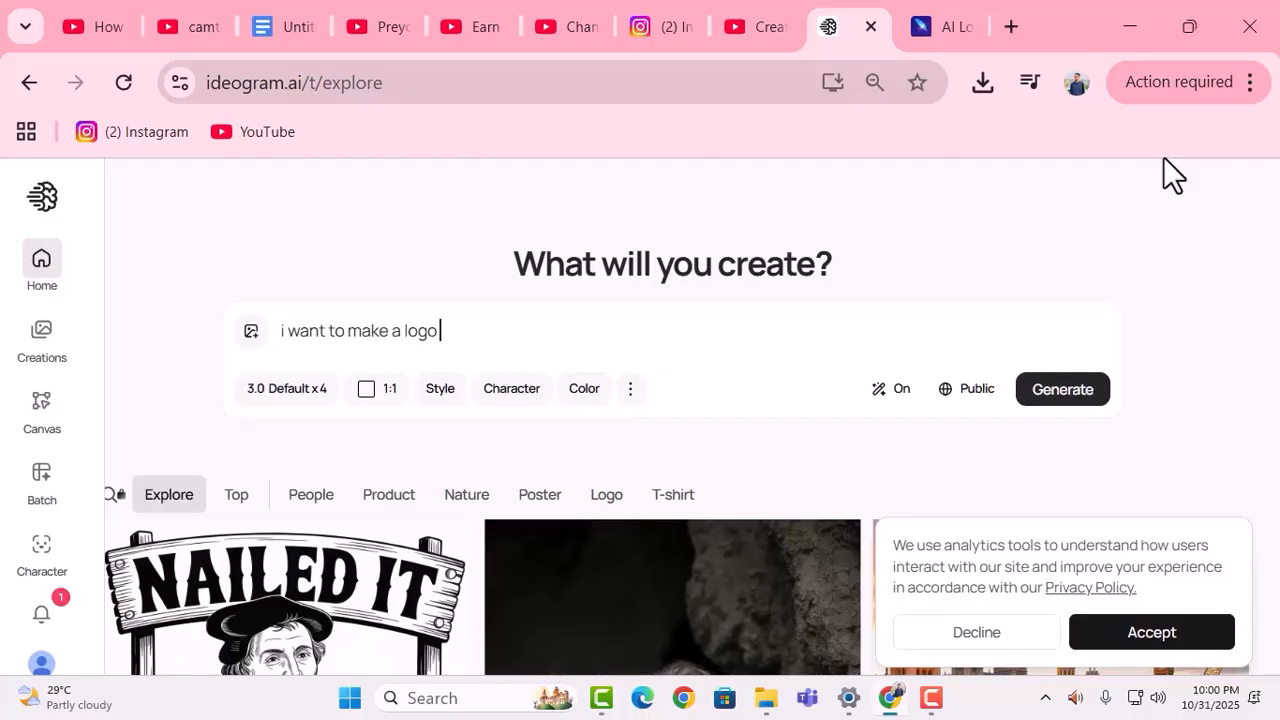
text( for my tech y)
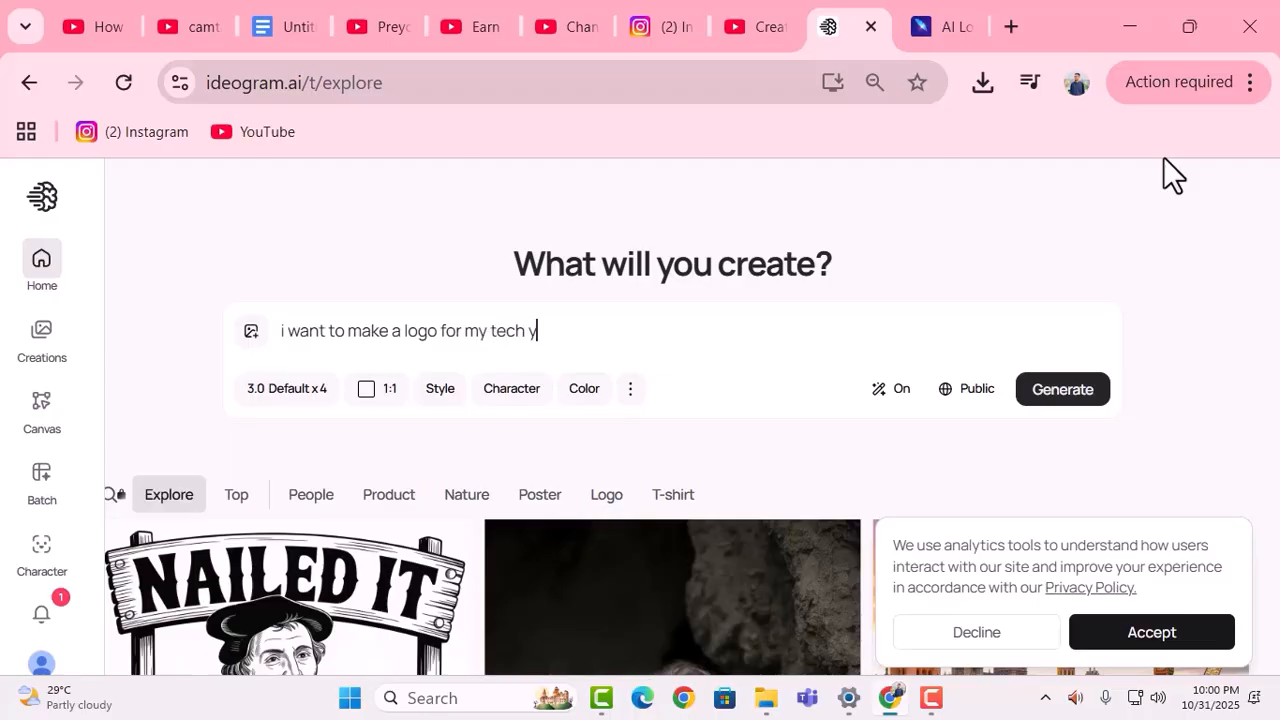
text(outube channel)
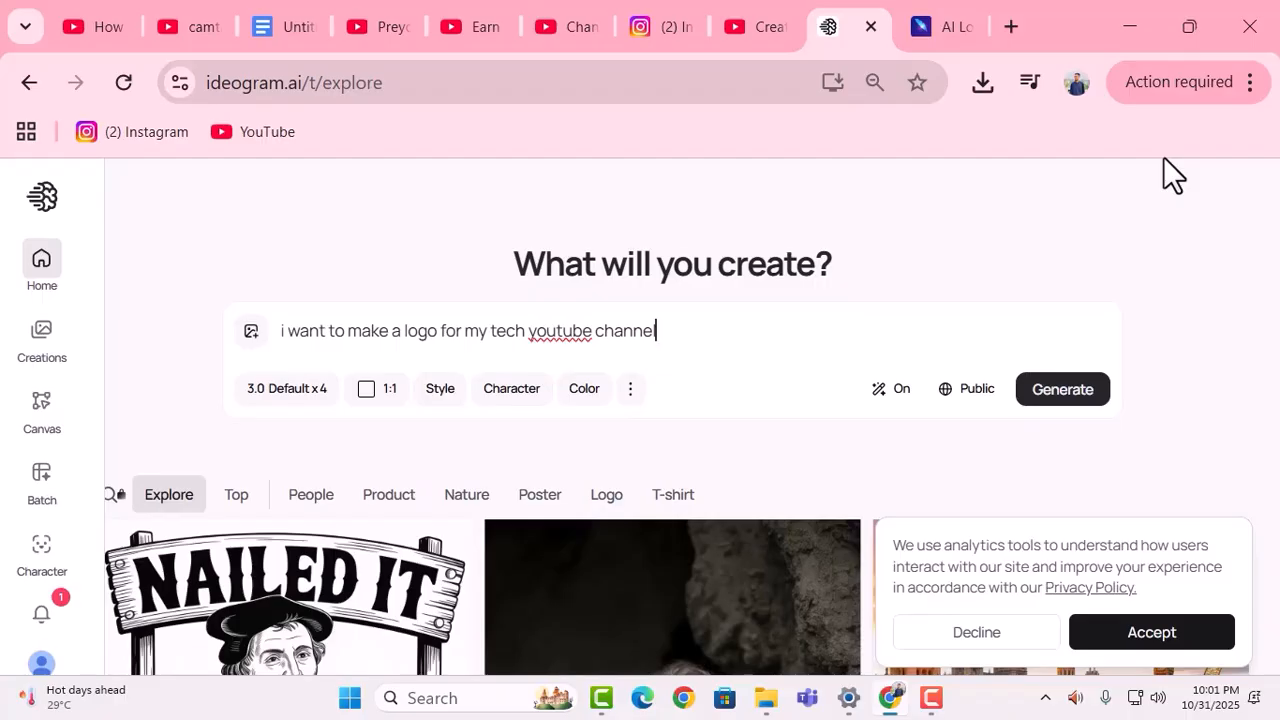
text(.)
Review the available aspect ratios for the generated image
click(374, 390)
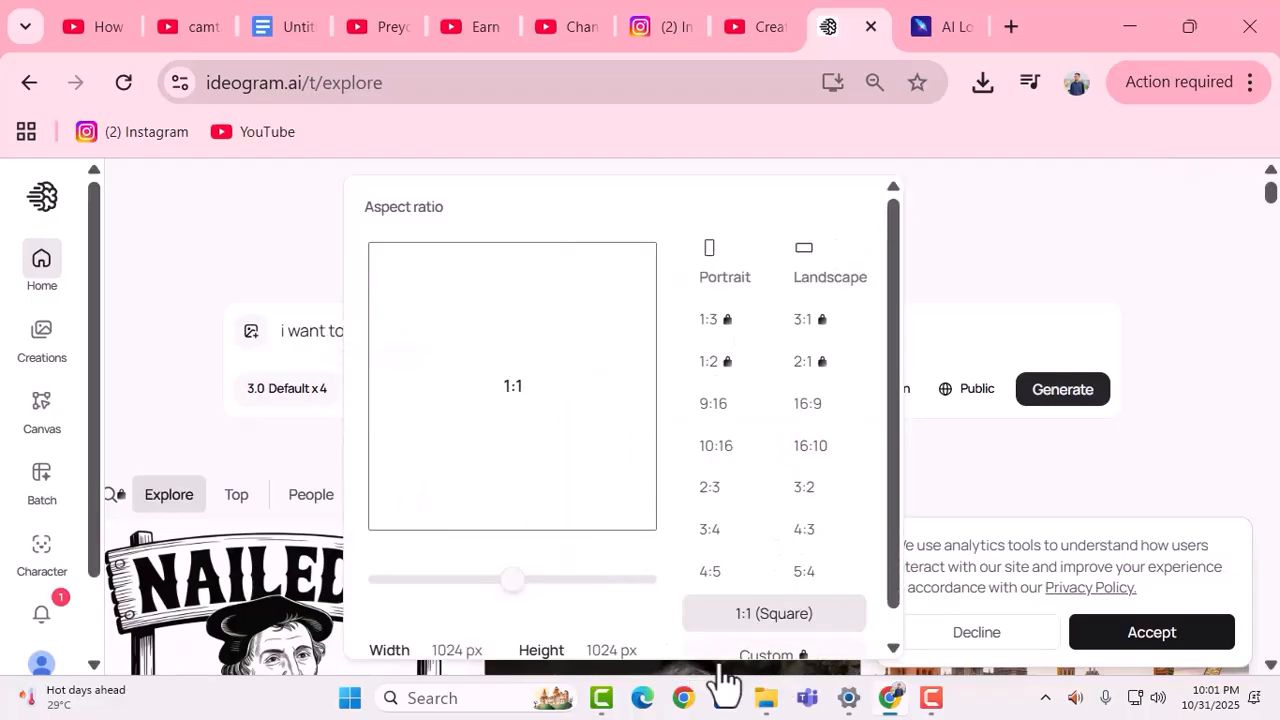
click(1103, 288)
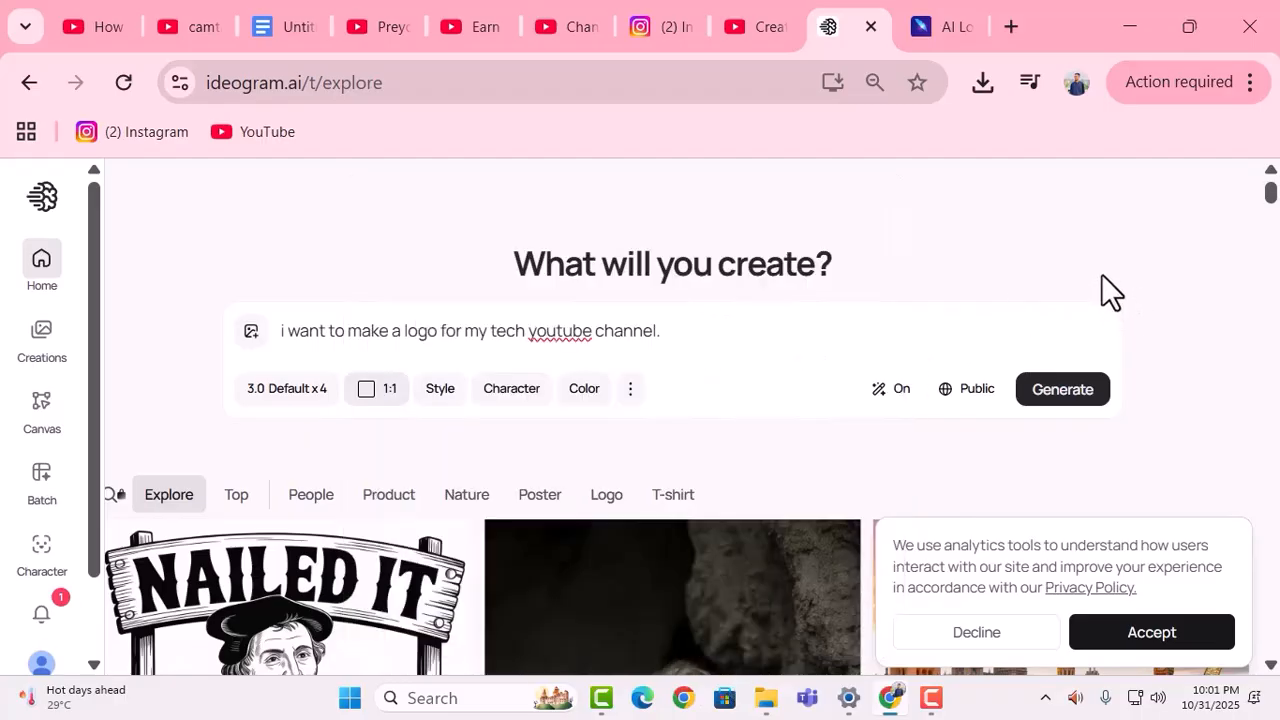
click(360, 392)
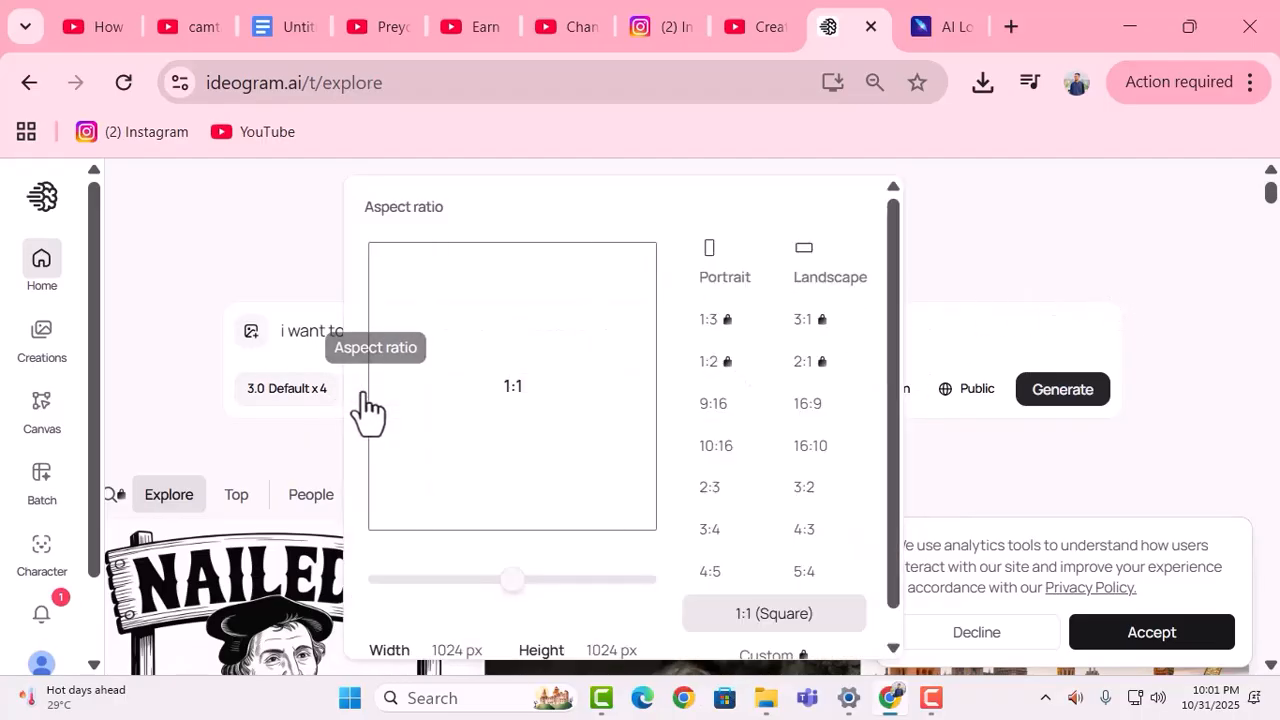
click(1005, 230)
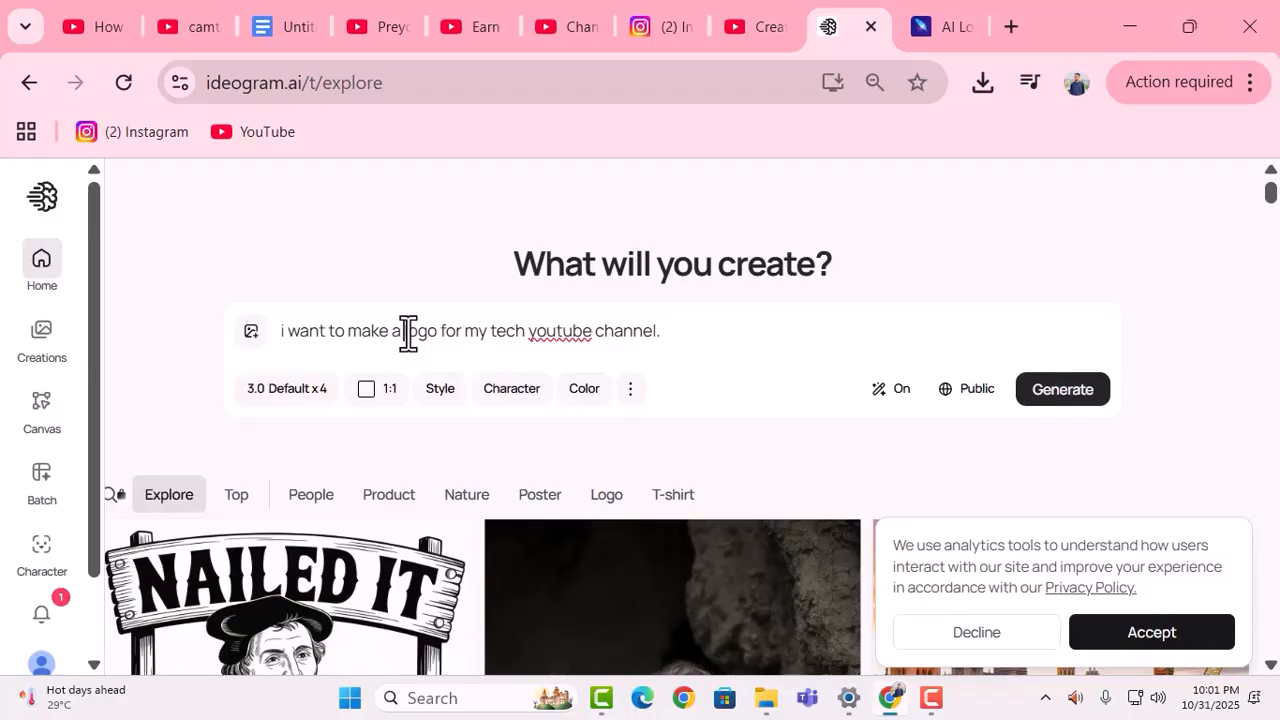
Insert "professional high quality" before "logo" in the prompt and generate the images
text(profe)
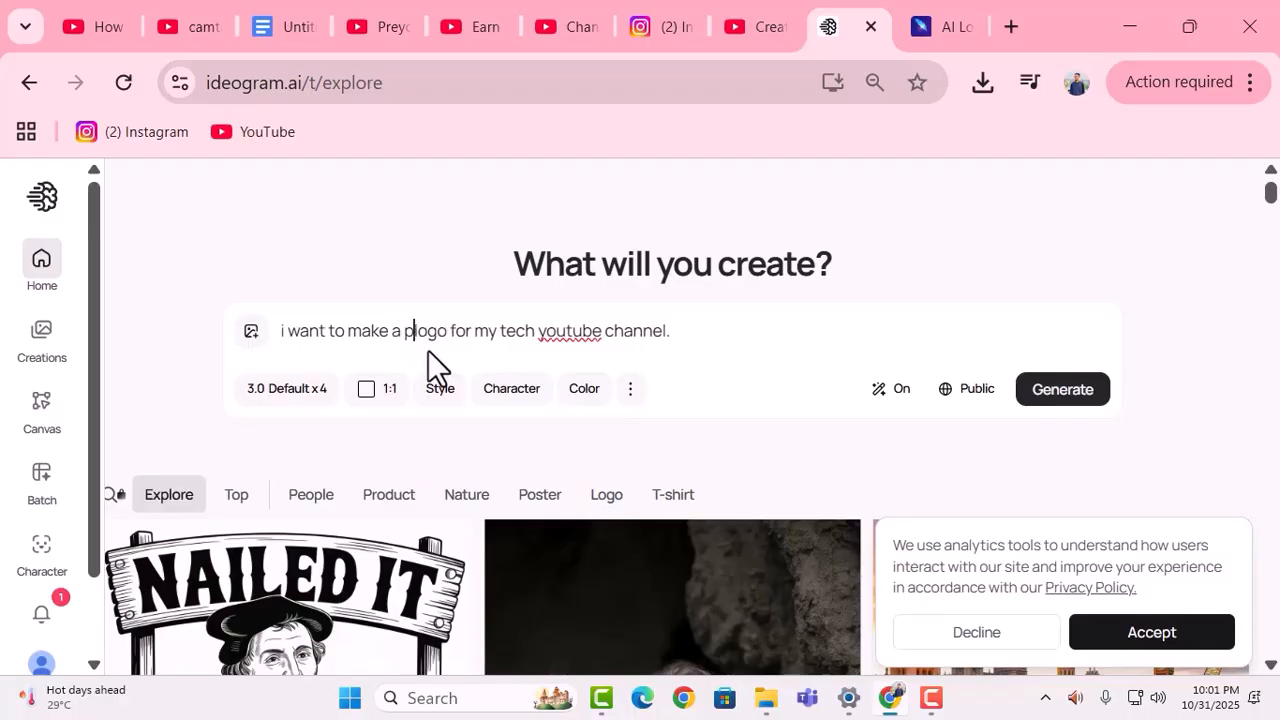
text(ssional )
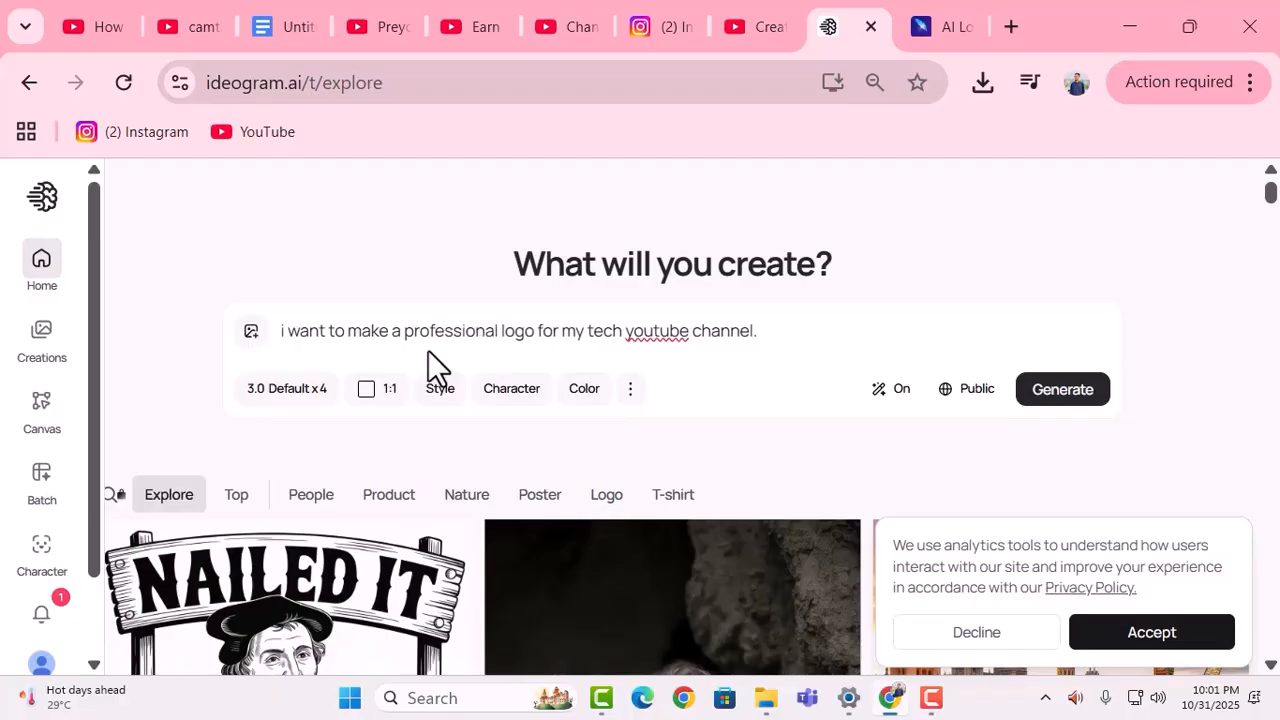
text(h)
text(igh qu)
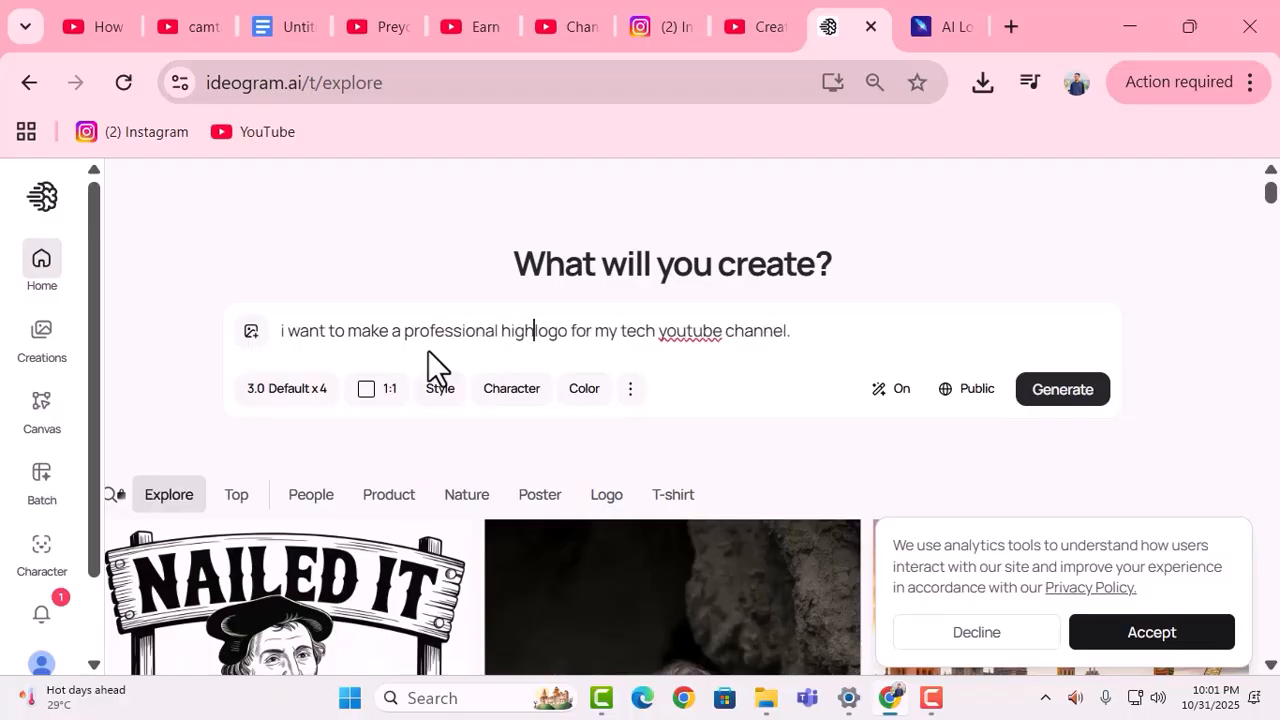
text(ality)
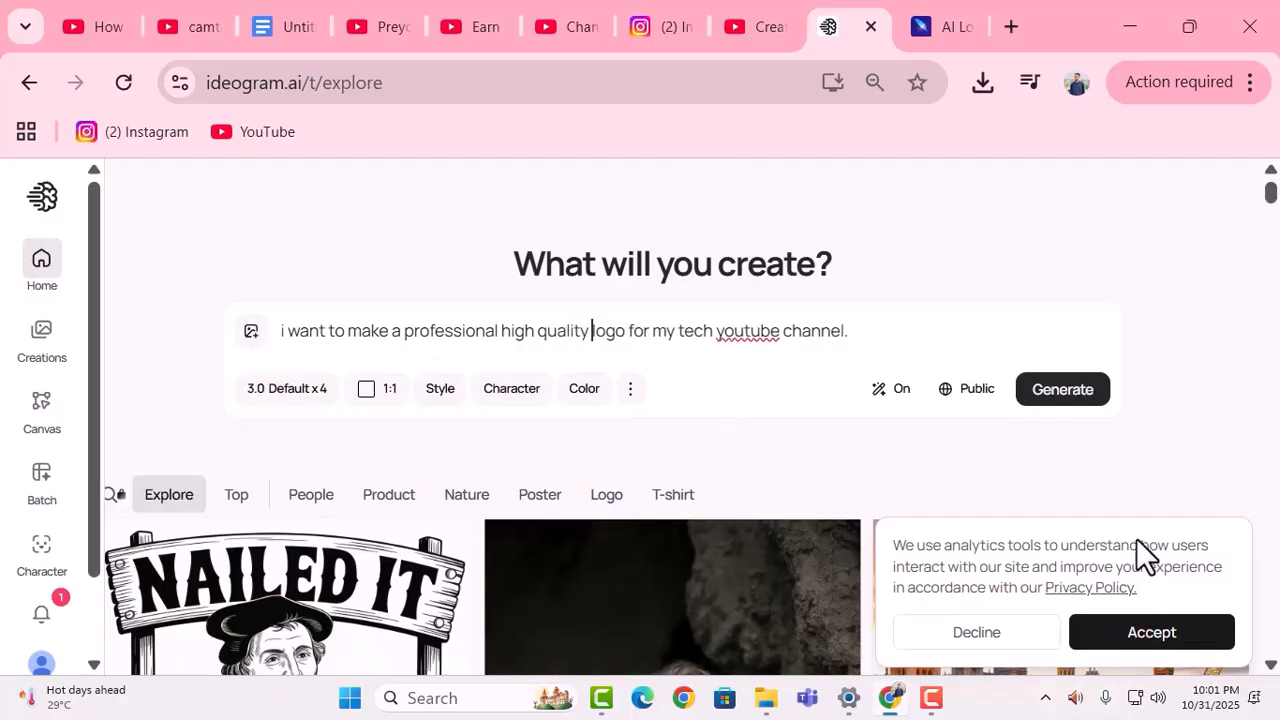
click(1065, 395)
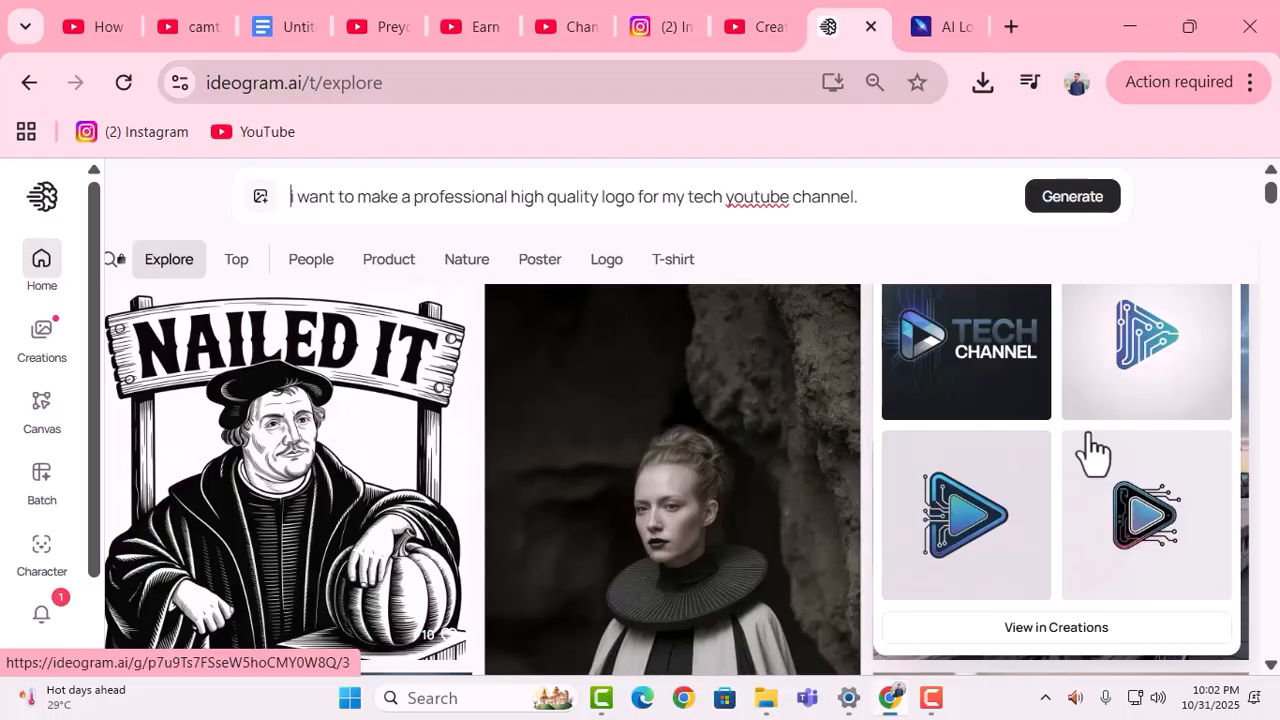
Append "and my channel name is Preyo Promo" to the prompt, generate new logos and open them in Creations
click(870, 198)
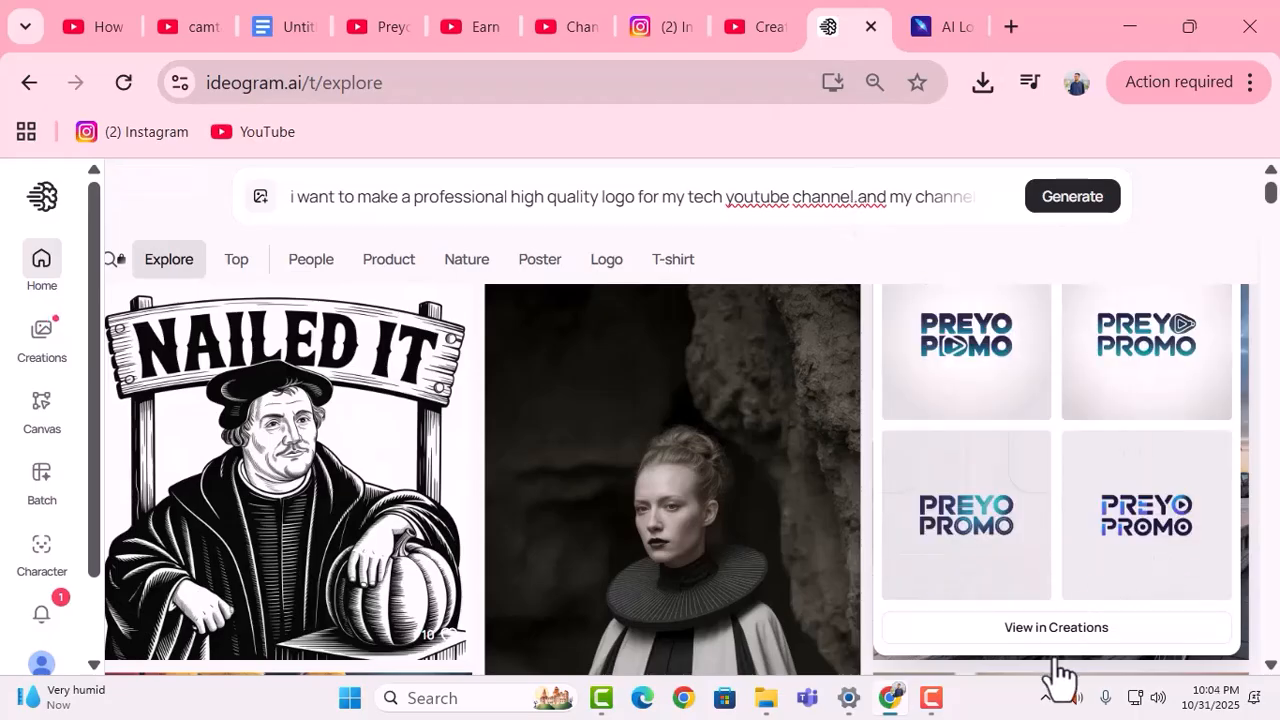
click(1066, 628)
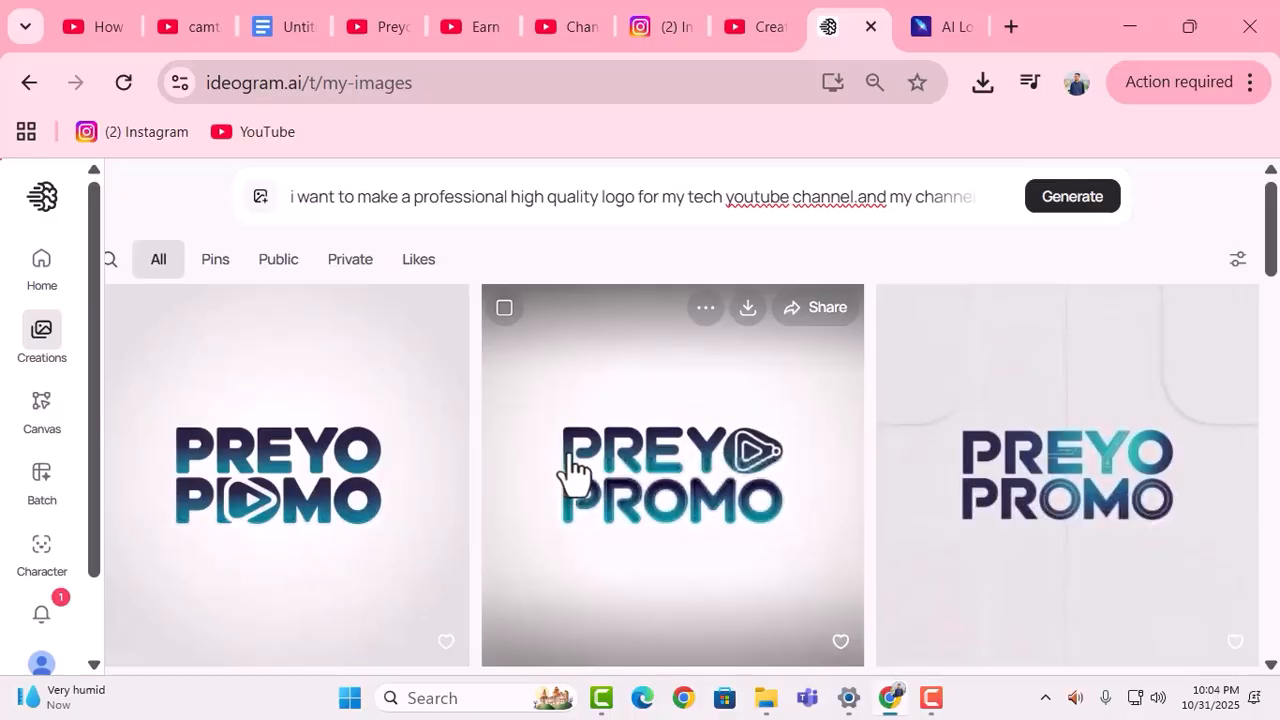
Look through the generated logos and download the second Preyo Promo logo, with the play symbol replacing the O of PREYO
scroll(575, 470, down, 3)
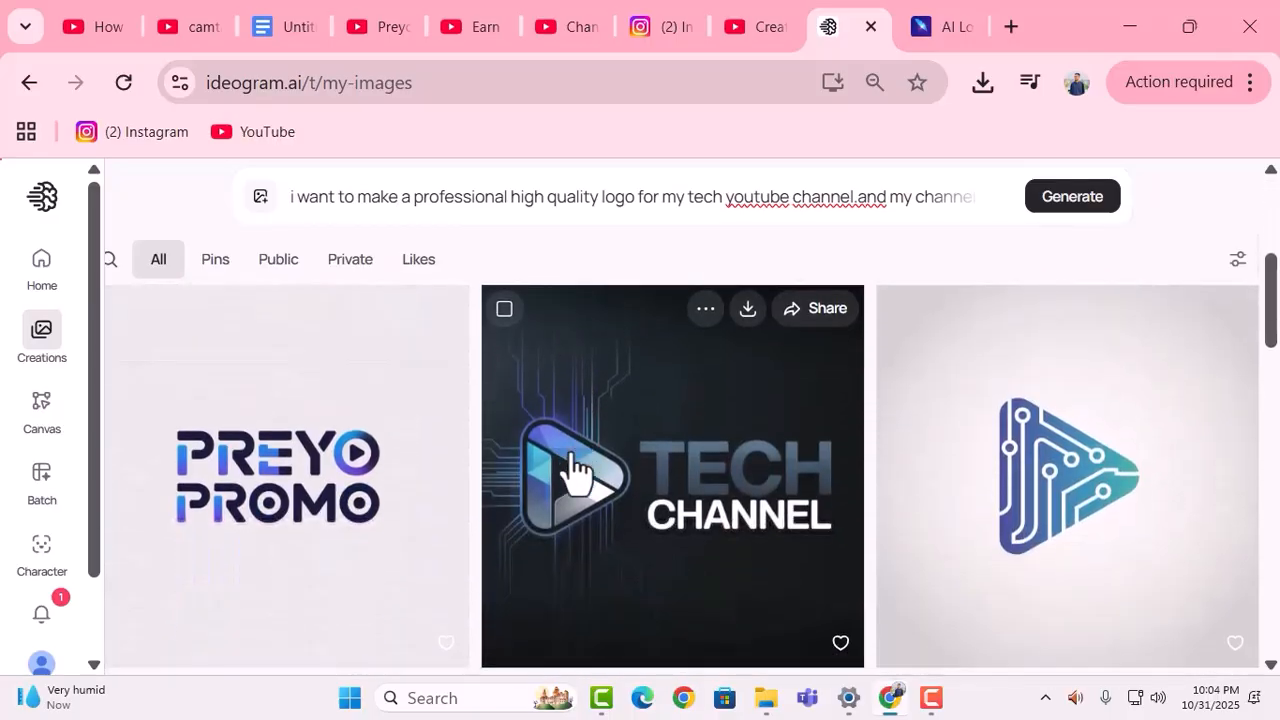
scroll(575, 470, up, 3)
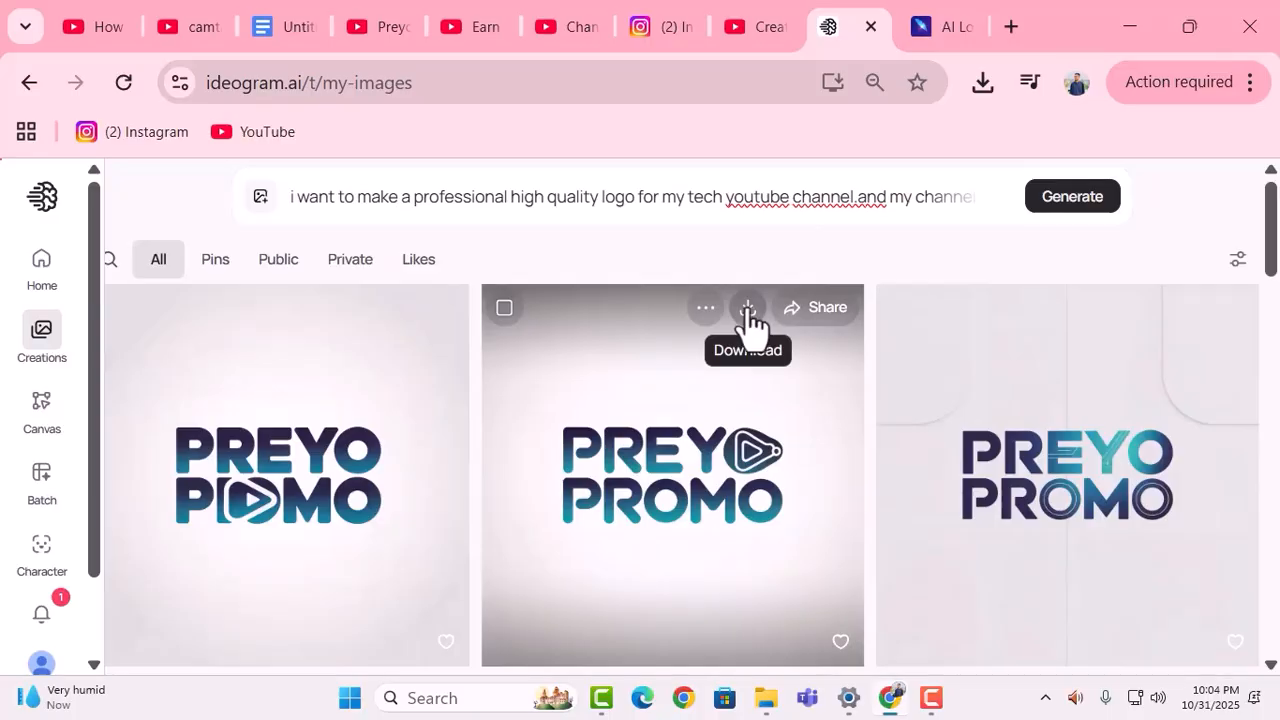
click(747, 310)
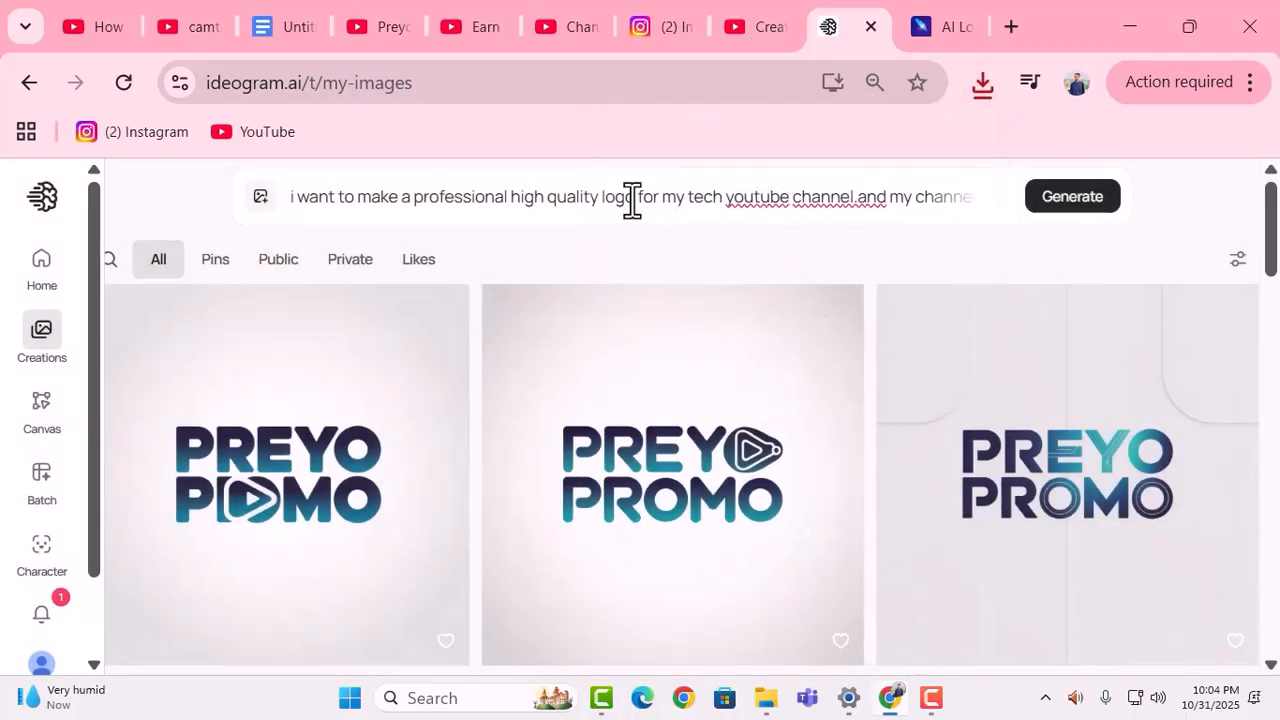
Replace "logo" with "banner" in the prompt and generate banner images for the channel
click(633, 197)
key(BackSpace)
key(BackSpace)
key(BackSpace)
key(BackSpace)
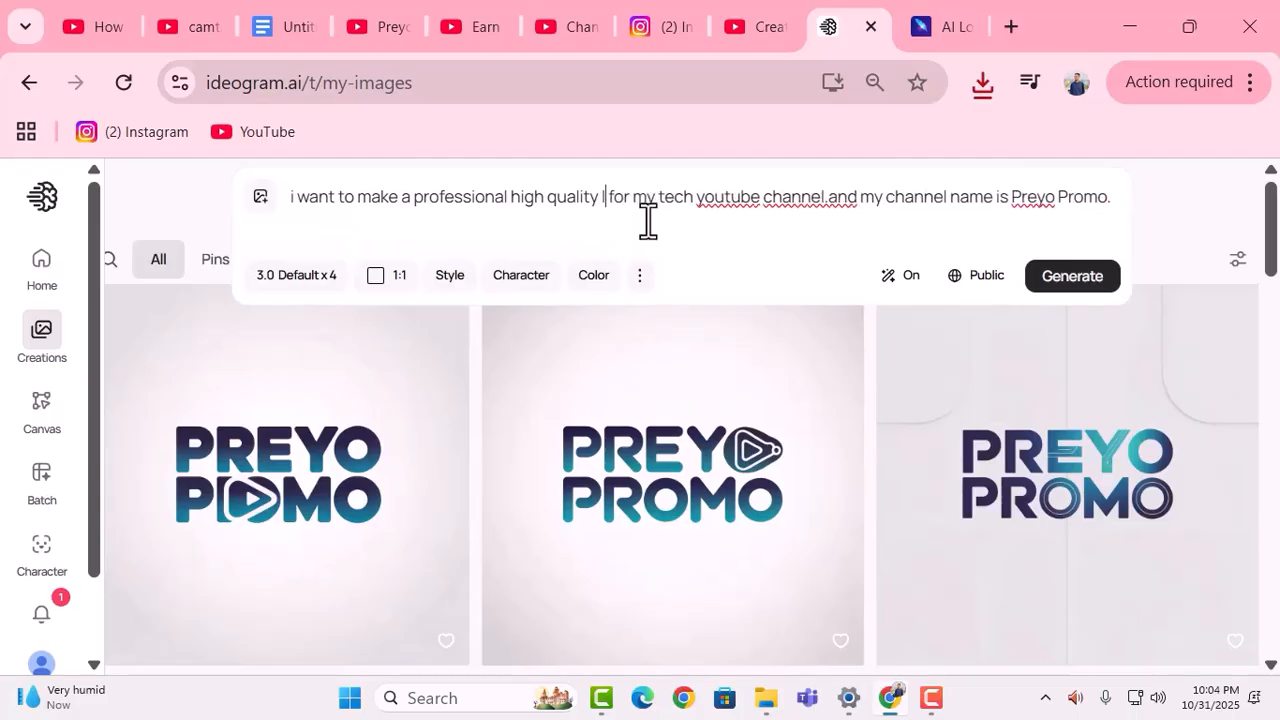
key(BackSpace)
text(banner)
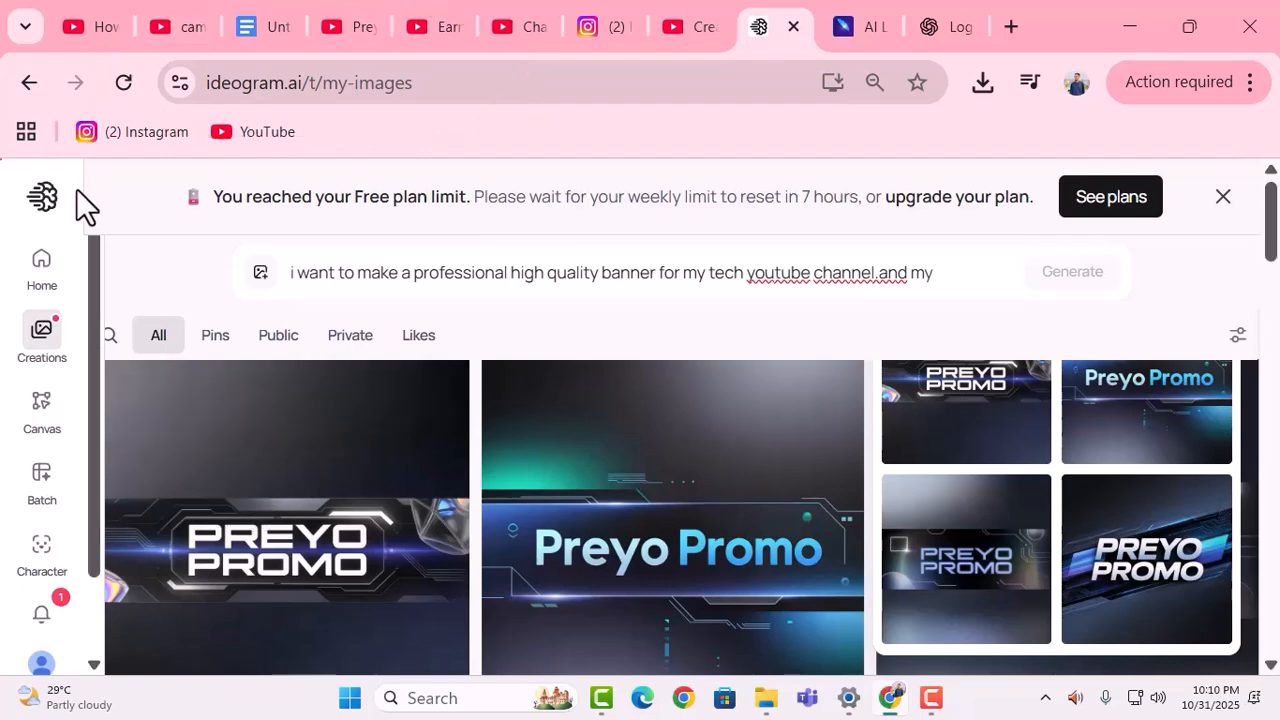
Look through the generated banners and download the first Preyo Promo banner
scroll(266, 562, down, 1)
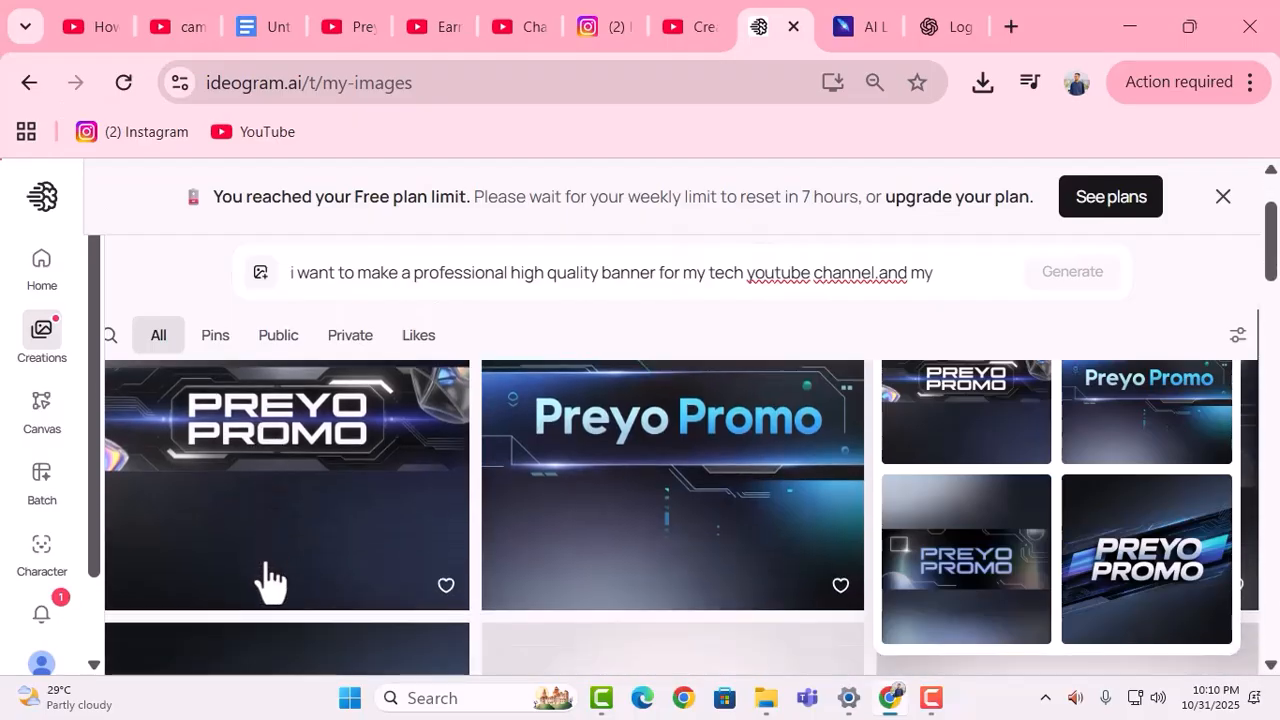
scroll(270, 560, up, 1)
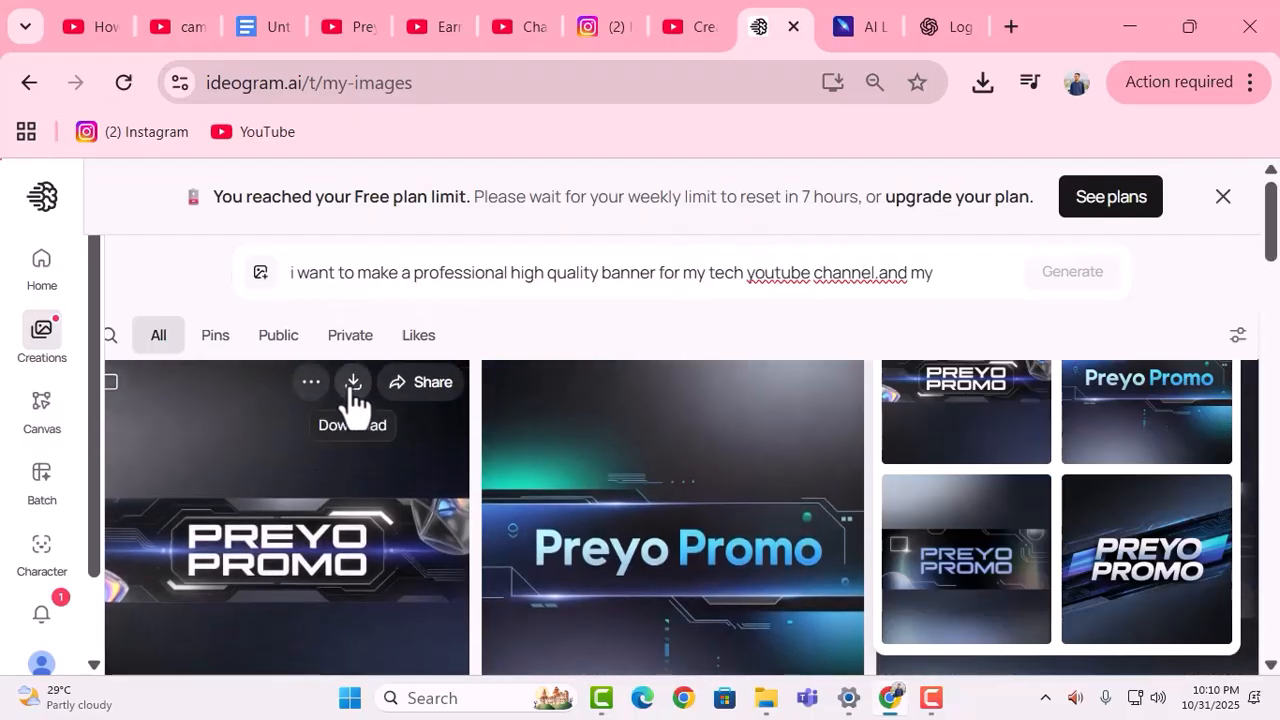
click(352, 385)
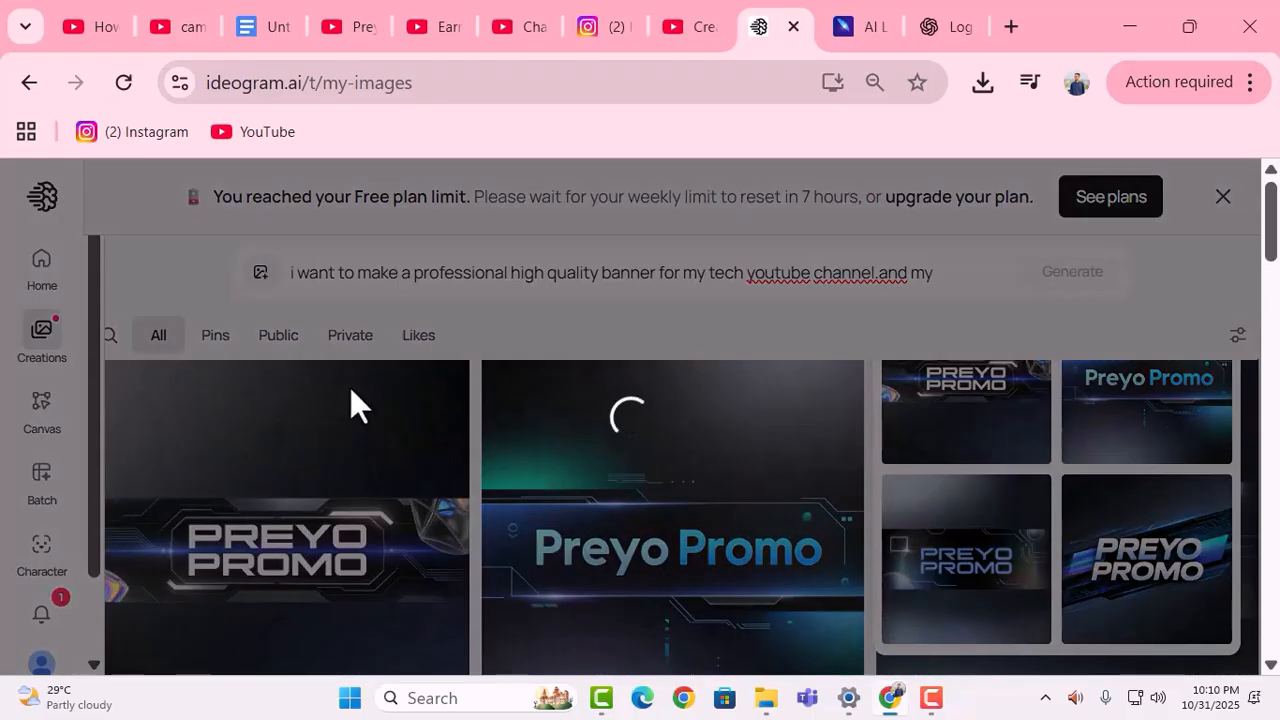